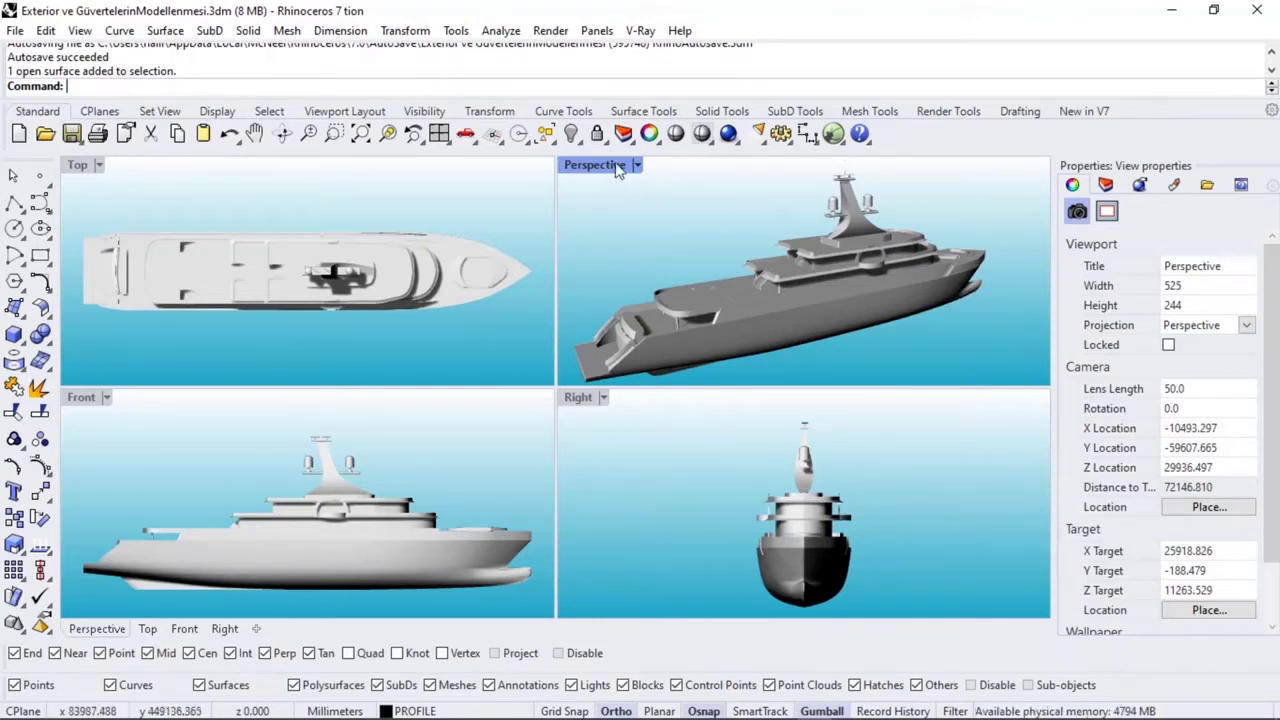
# - Maximize the Perspective viewport and orbit around the yacht for a clearer view
pyautogui.doubleClick(617, 170)
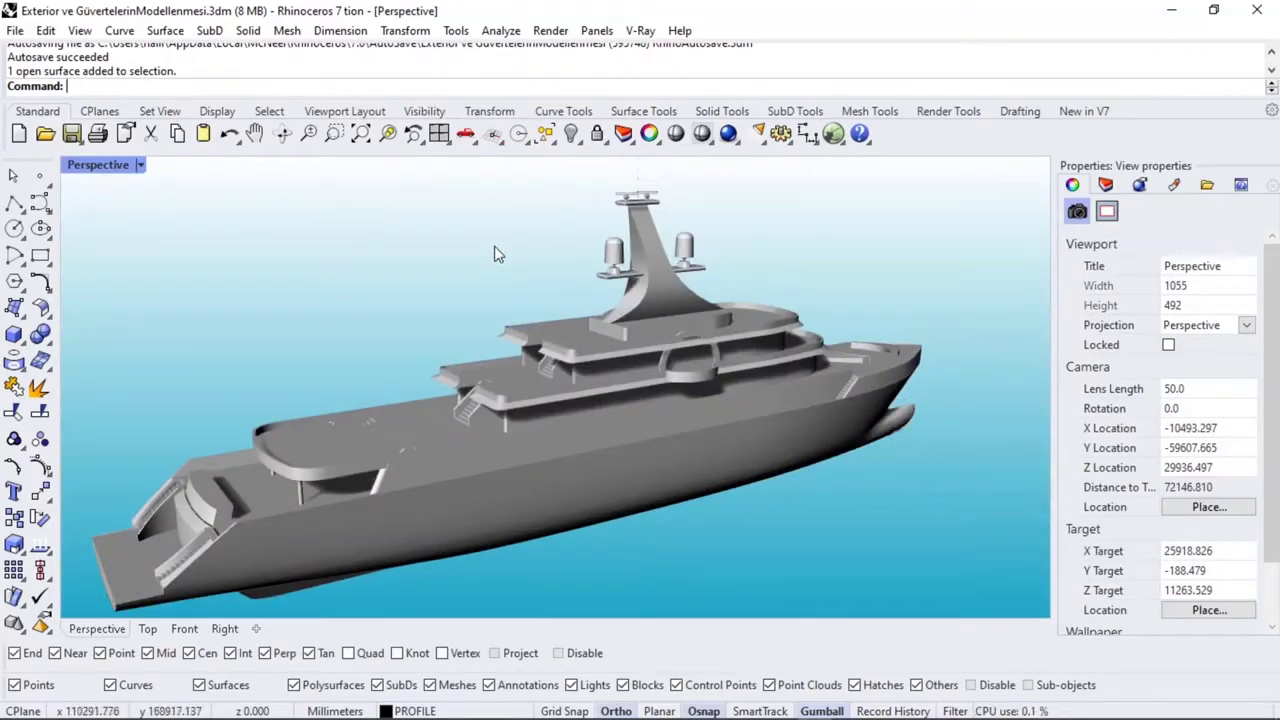
pyautogui.moveTo(494, 252)
pyautogui.mouseDown(button='right')
pyautogui.moveTo(408, 270)
pyautogui.moveTo(138, 262)
pyautogui.moveTo(1040, 251)
pyautogui.moveTo(360, 250)
pyautogui.moveTo(398, 247)
pyautogui.mouseUp(button='right')
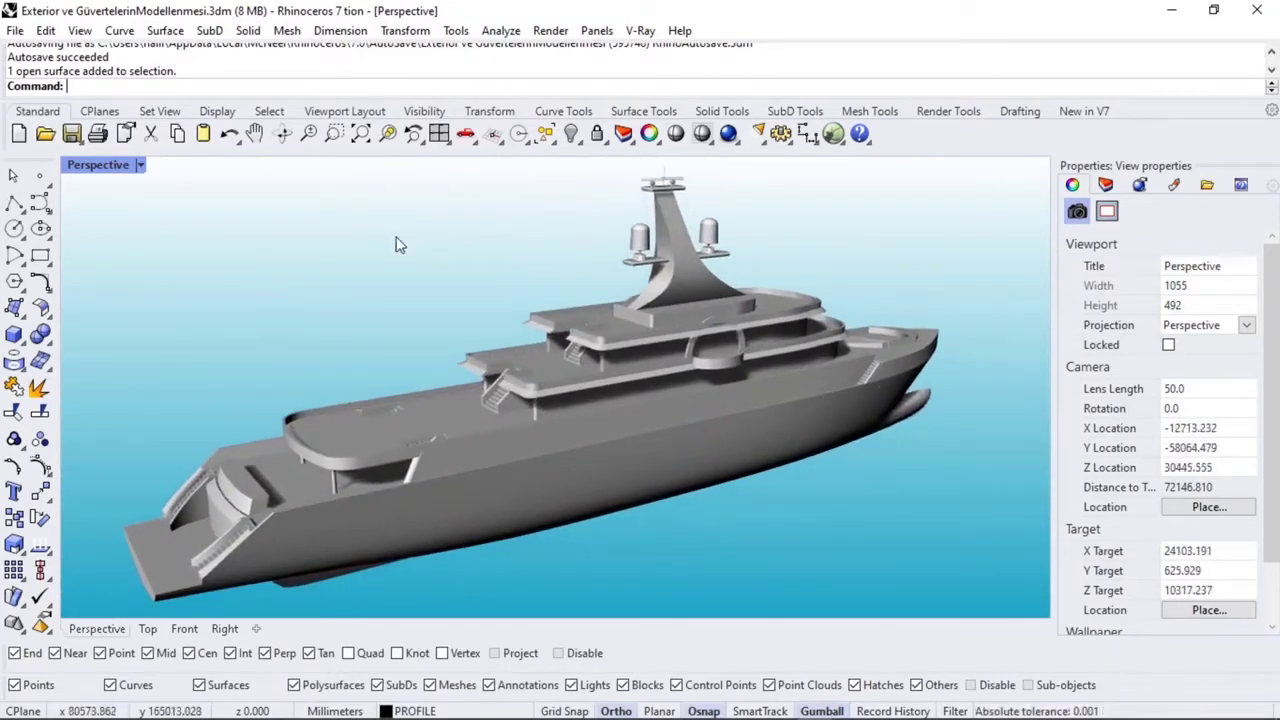
# - Select the hull, stern platform, forward lower deck, next deck up and top deck in turn
pyautogui.click(380, 530)
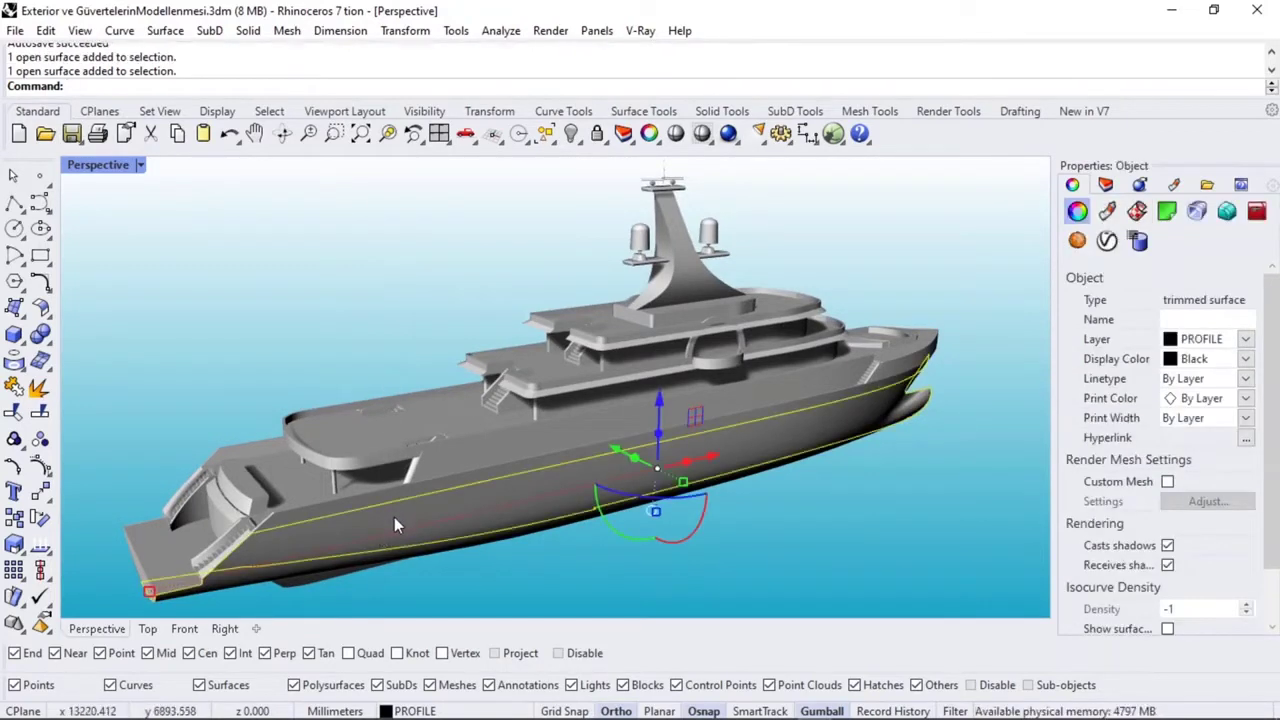
pyautogui.click(180, 547)
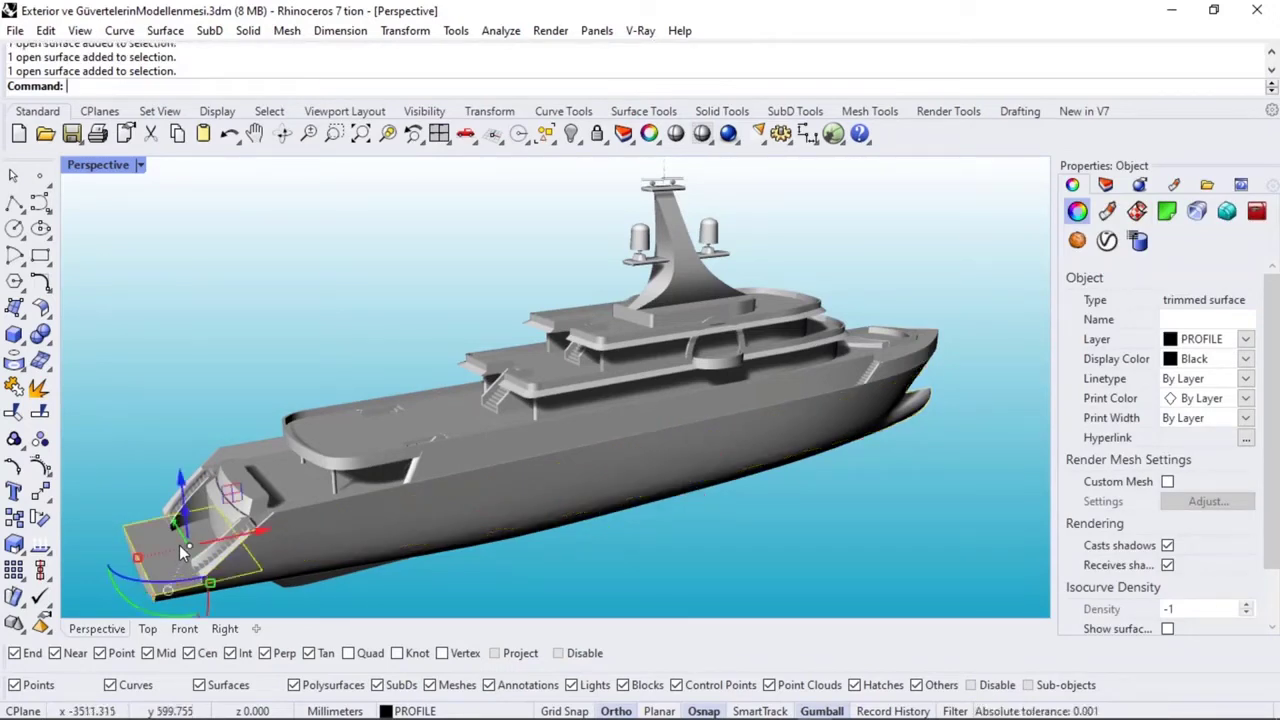
pyautogui.click(281, 481)
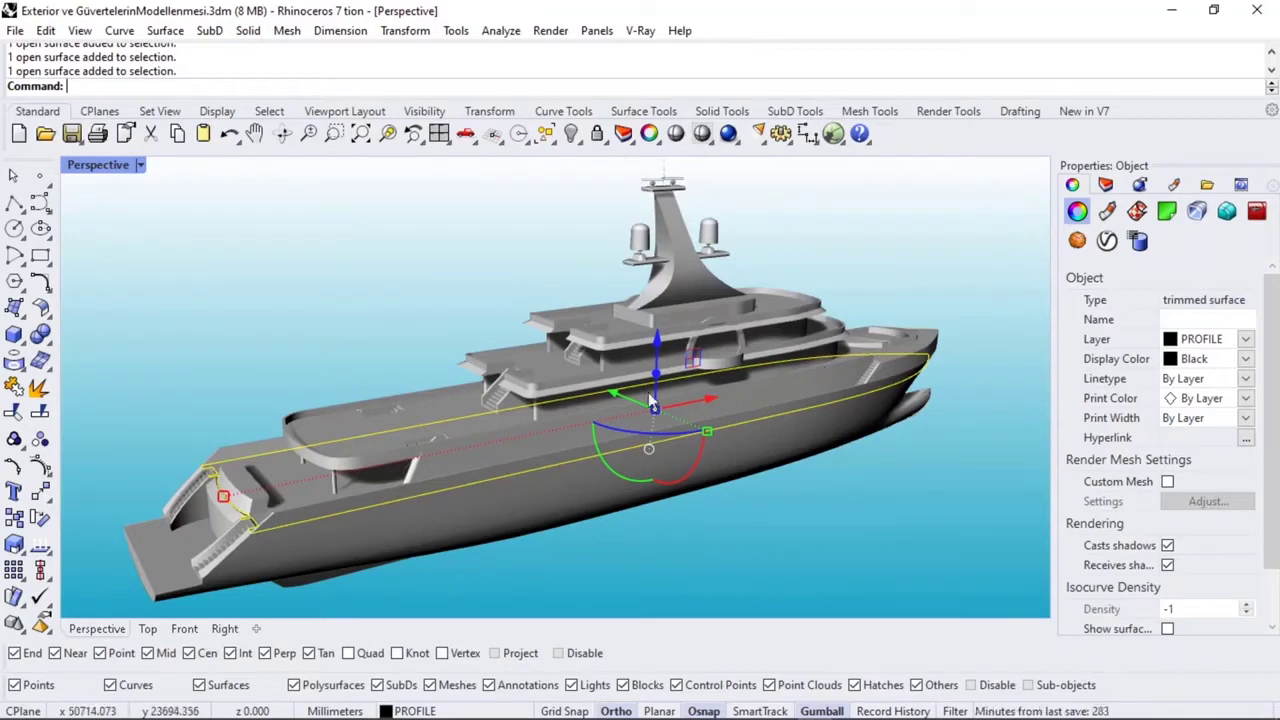
pyautogui.click(428, 414)
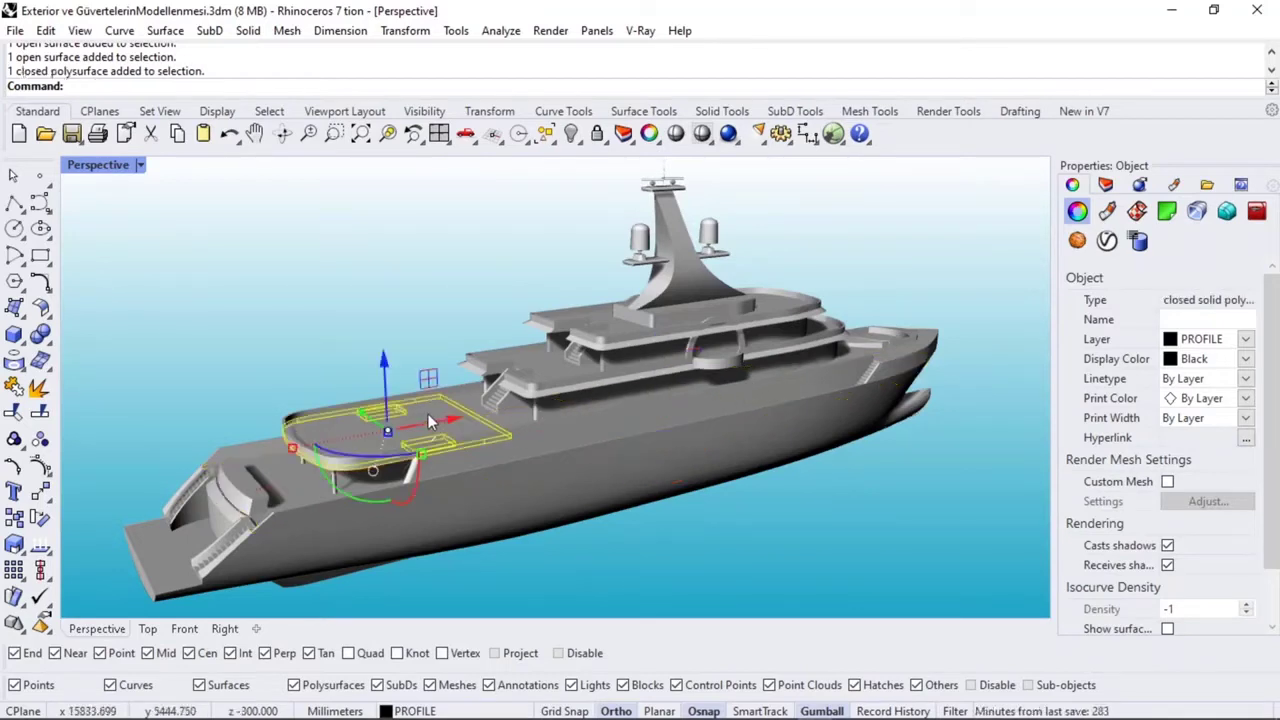
pyautogui.click(537, 363)
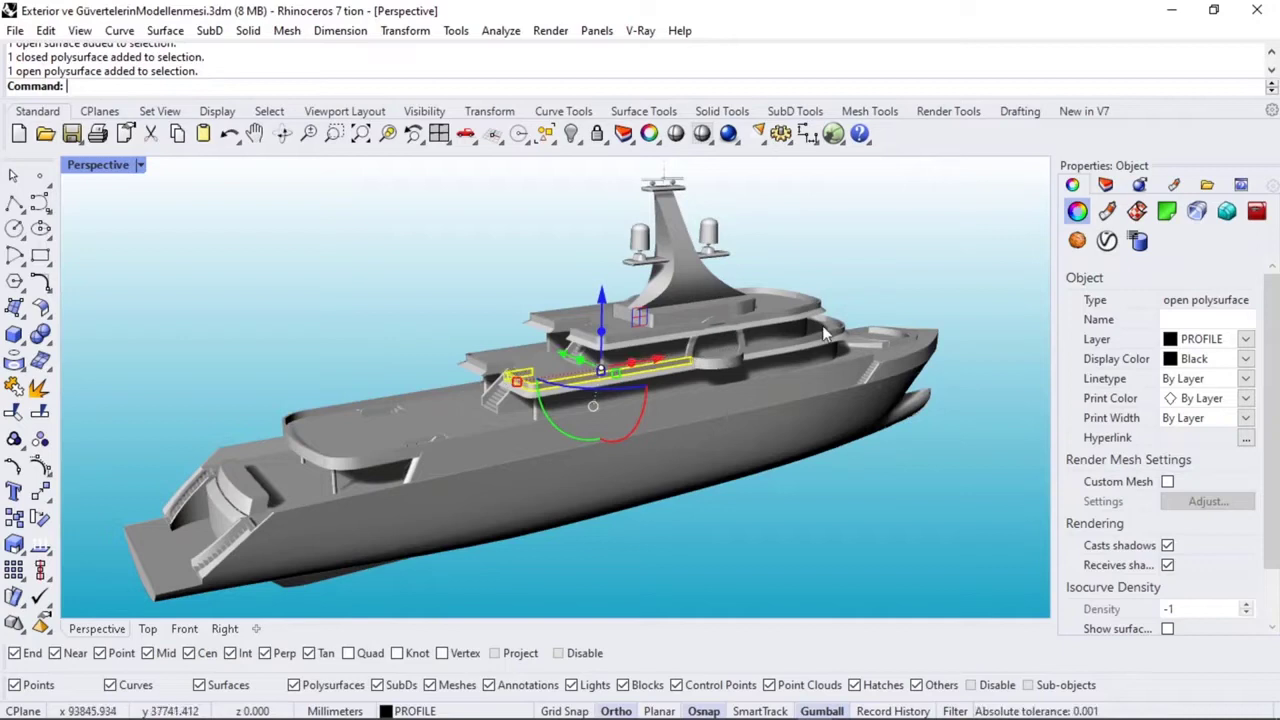
pyautogui.click(768, 304)
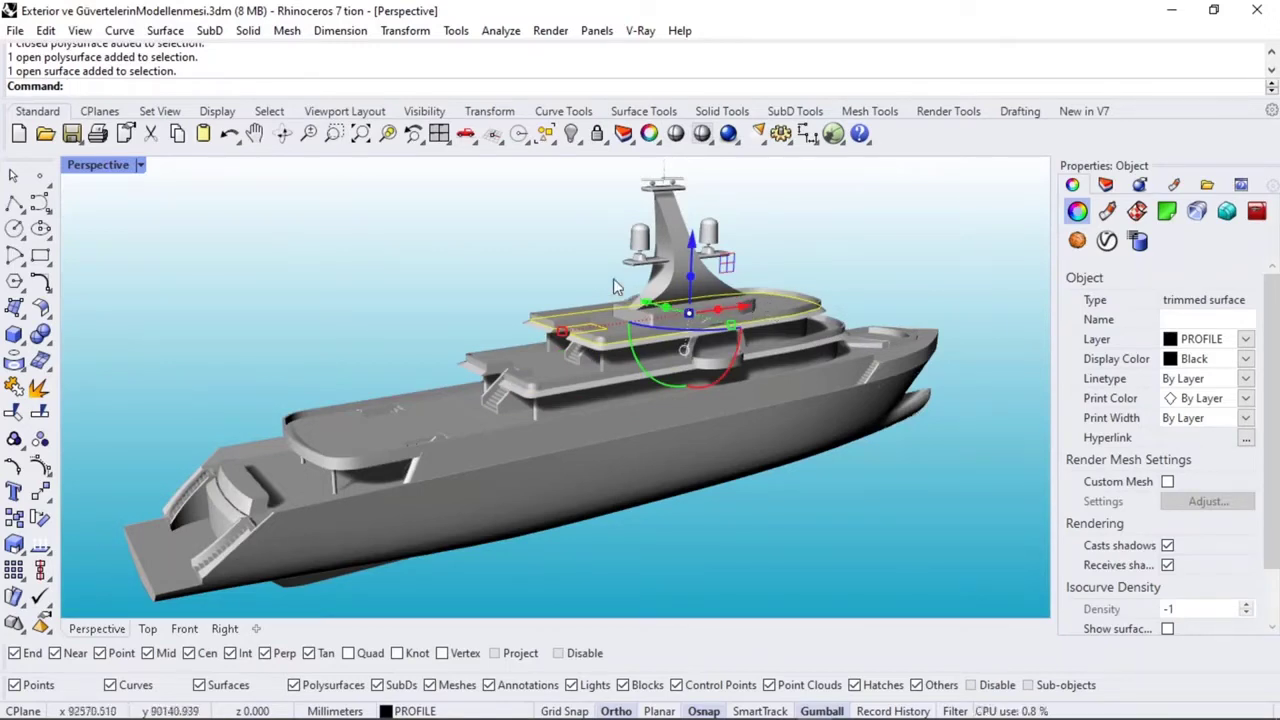
# - Deselect the decks and orbit from end to end, finishing at a three-quarter view
pyautogui.click(737, 212)
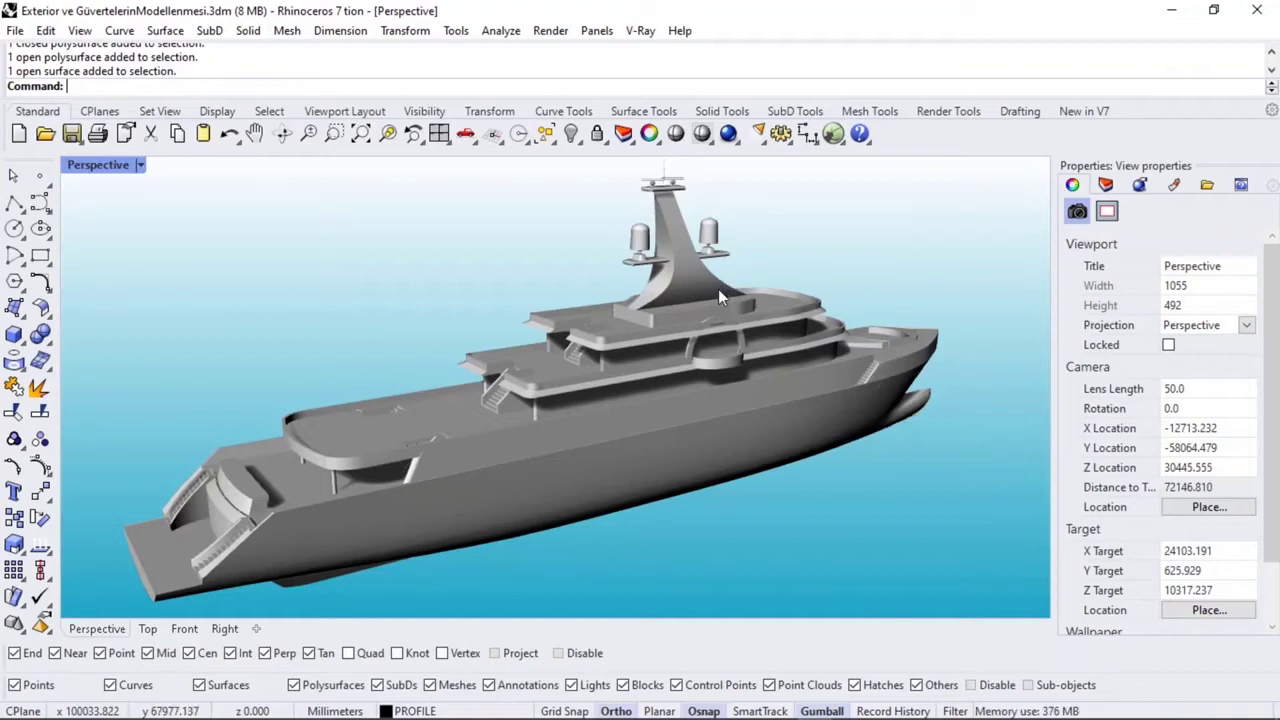
pyautogui.moveTo(712, 290); pyautogui.dragTo(686, 300, button='right')
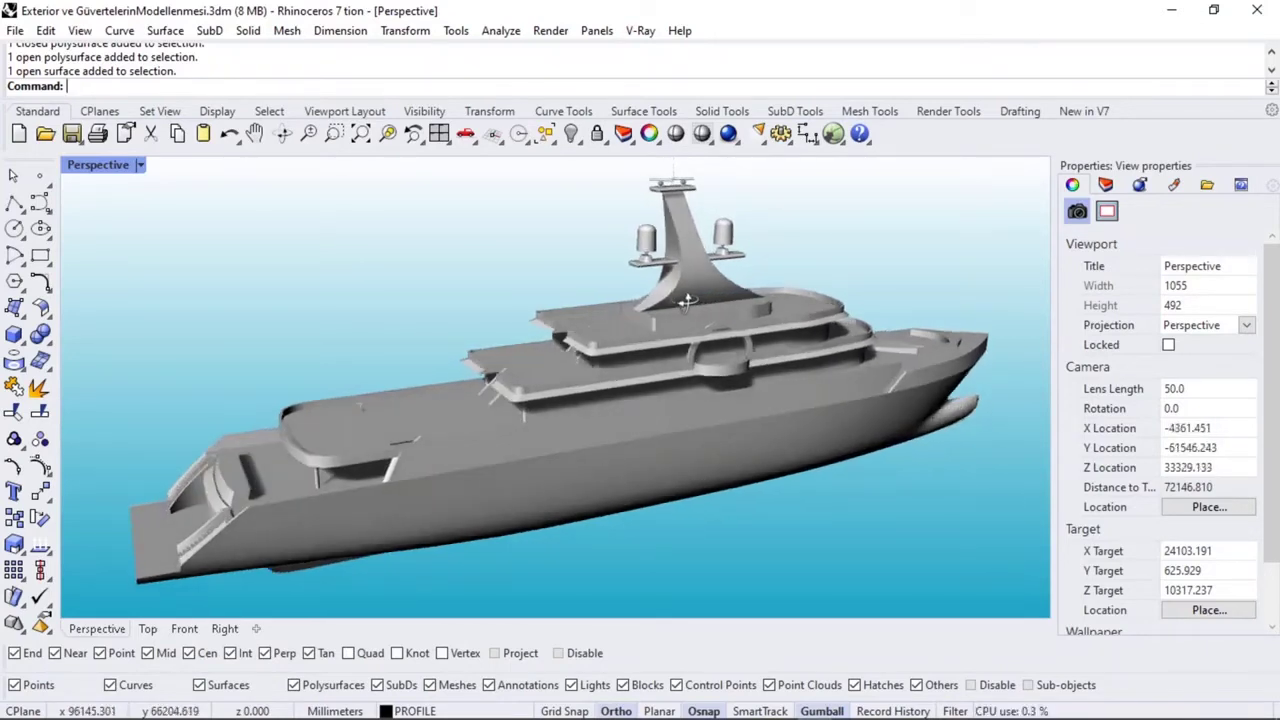
pyautogui.moveTo(686, 300); pyautogui.dragTo(553, 323, button='right')
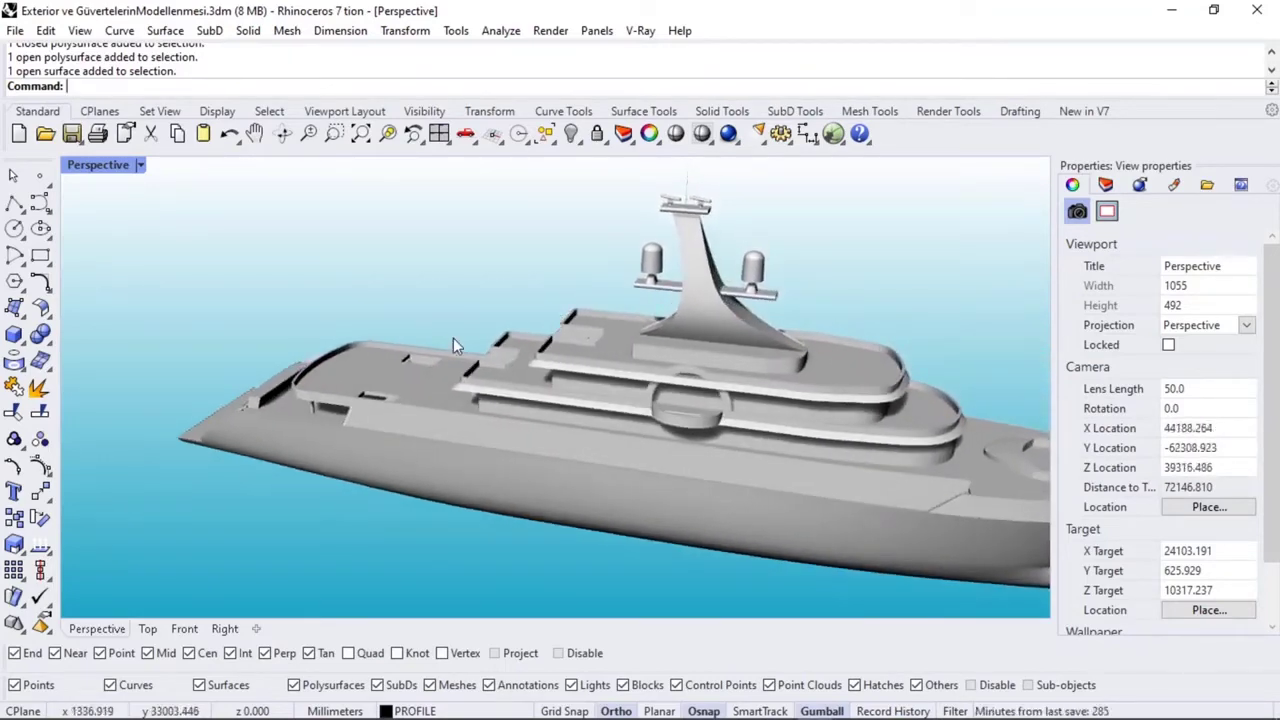
pyautogui.moveTo(453, 338); pyautogui.dragTo(623, 315, button='right')
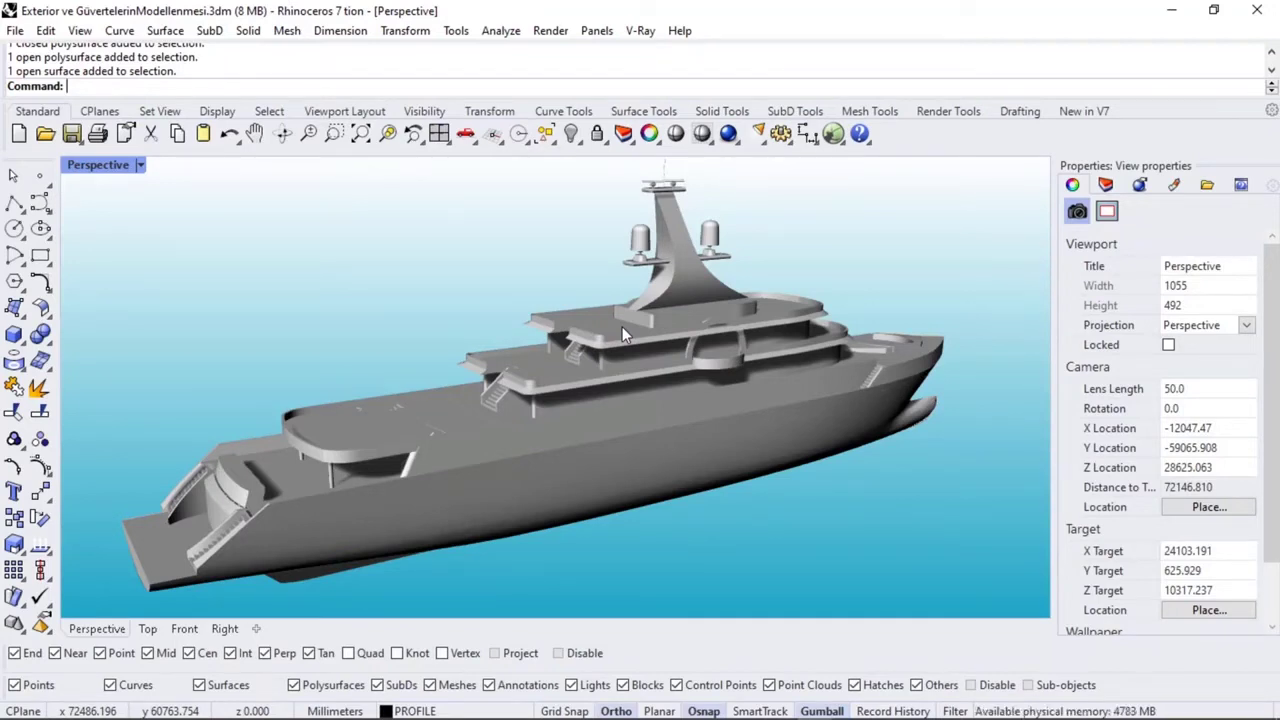
pyautogui.moveTo(622, 326); pyautogui.dragTo(686, 362, button='right')
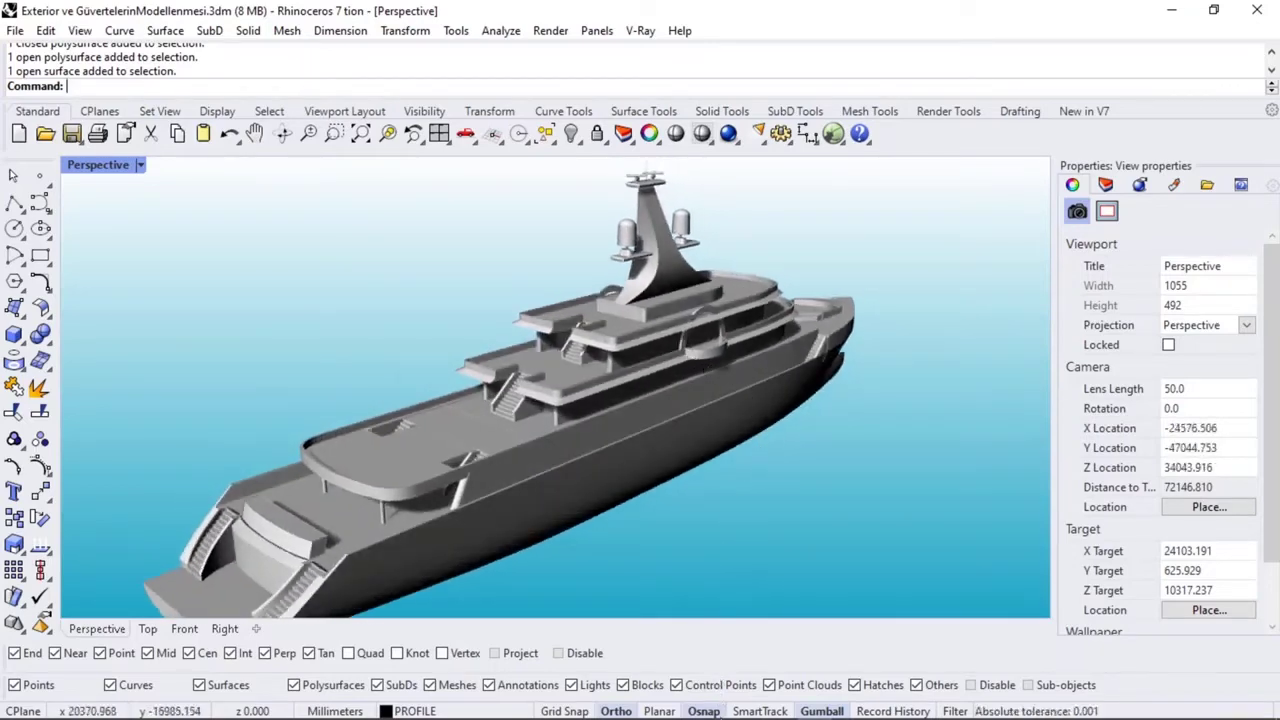
pyautogui.moveTo(710, 706)
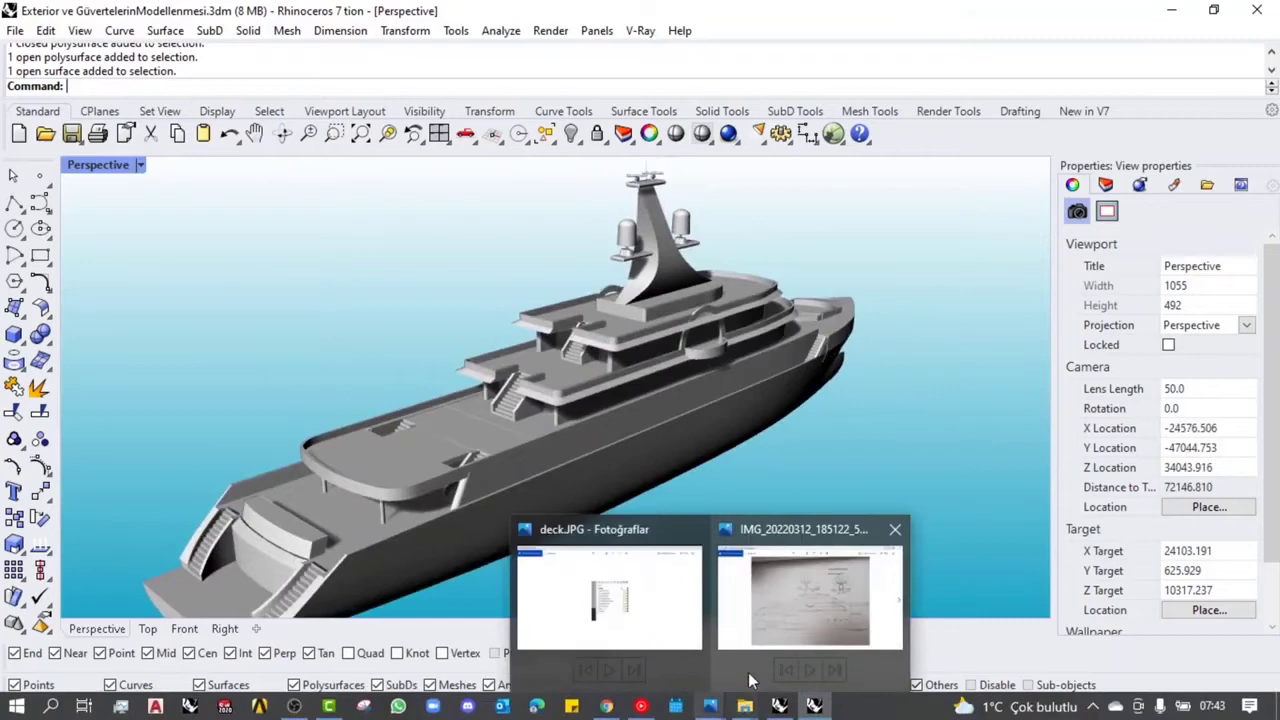
# - Open the IMG_20220312 sketch showing the 3000 longitudinal and 2000 vertical scale dimensions
pyautogui.click(771, 627)
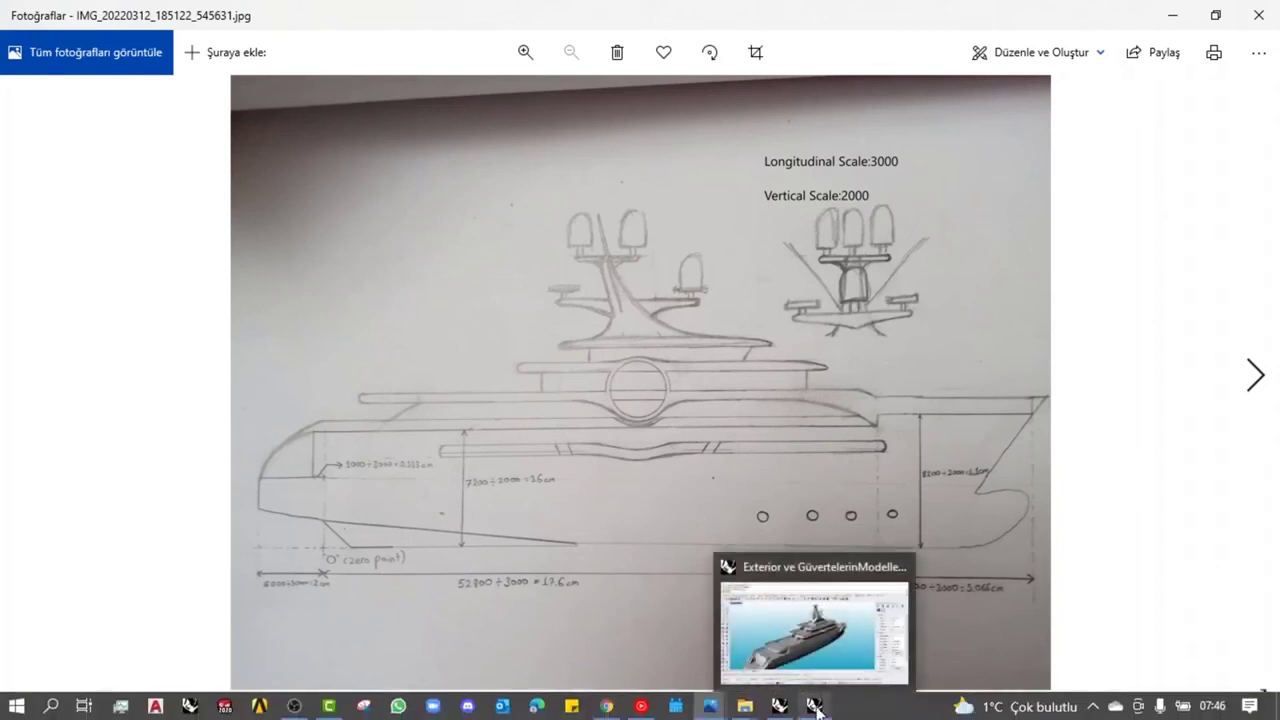
# - Switch back to Rhino and orbit the yacht for a final look at hull and decks
pyautogui.click(816, 708)
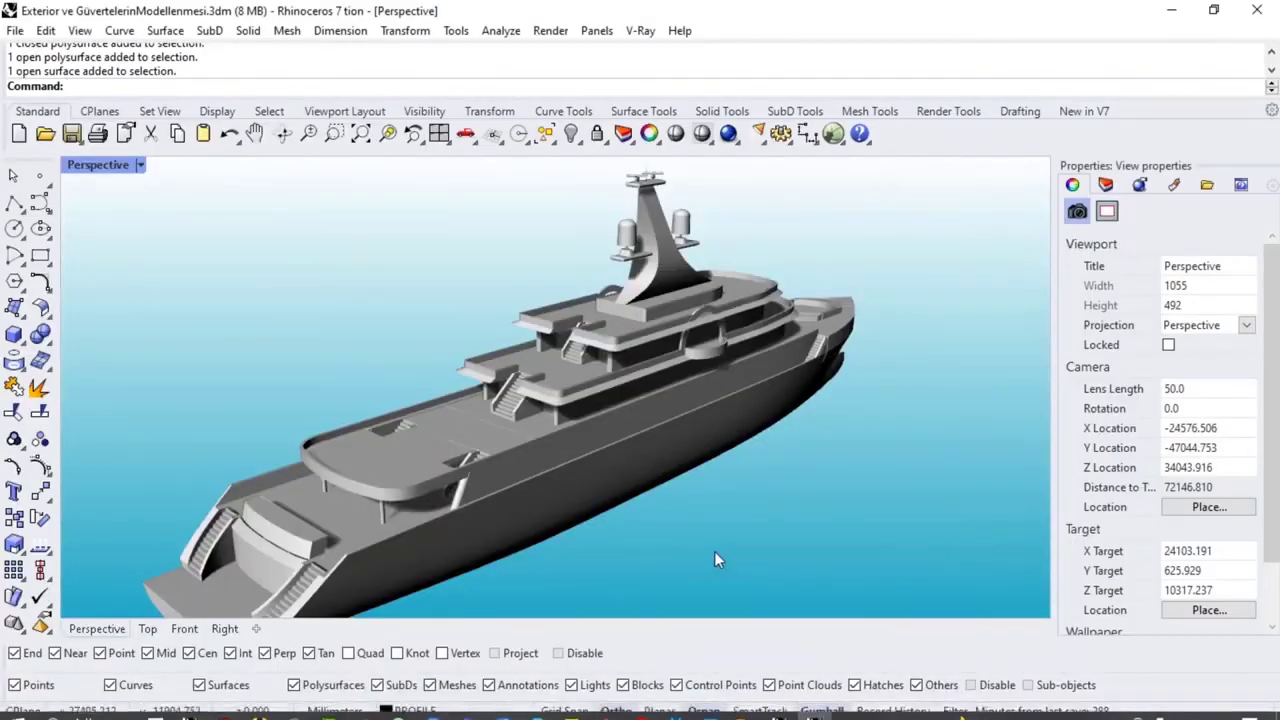
pyautogui.moveTo(709, 507)
pyautogui.mouseDown(button='right')
pyautogui.moveTo(763, 463)
pyautogui.moveTo(703, 457)
pyautogui.moveTo(751, 462)
pyautogui.mouseUp(button='right')
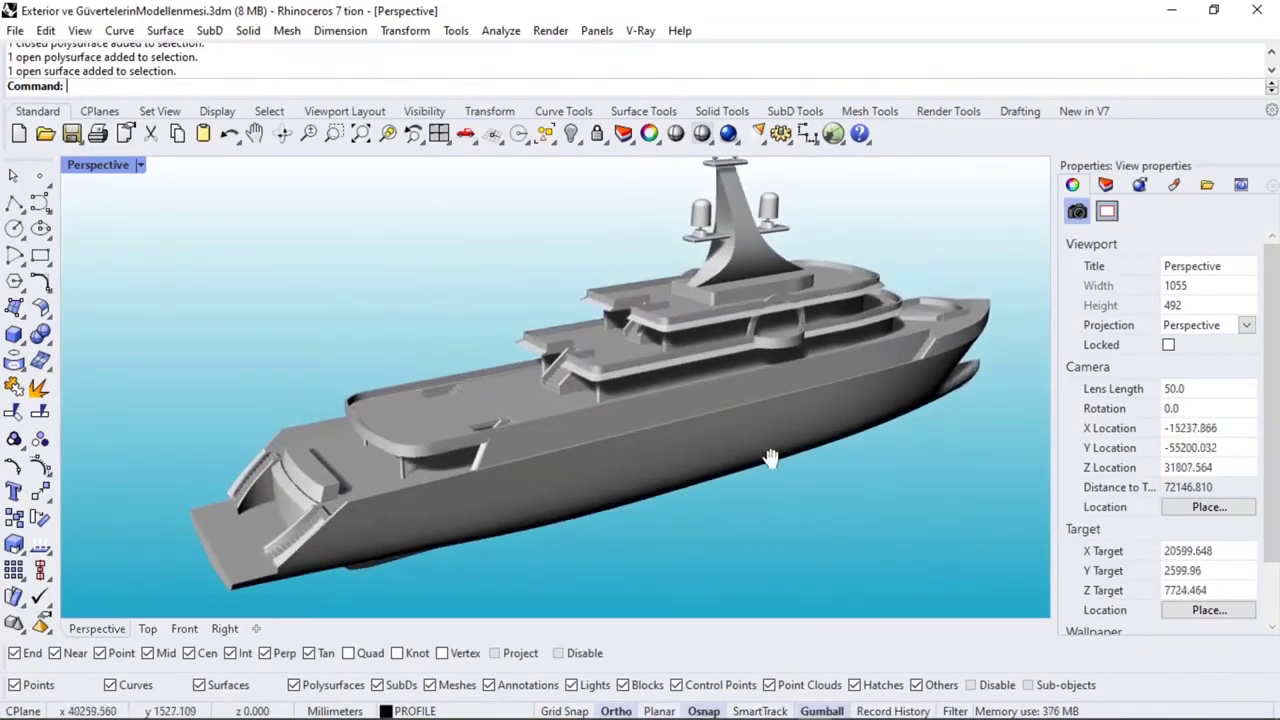